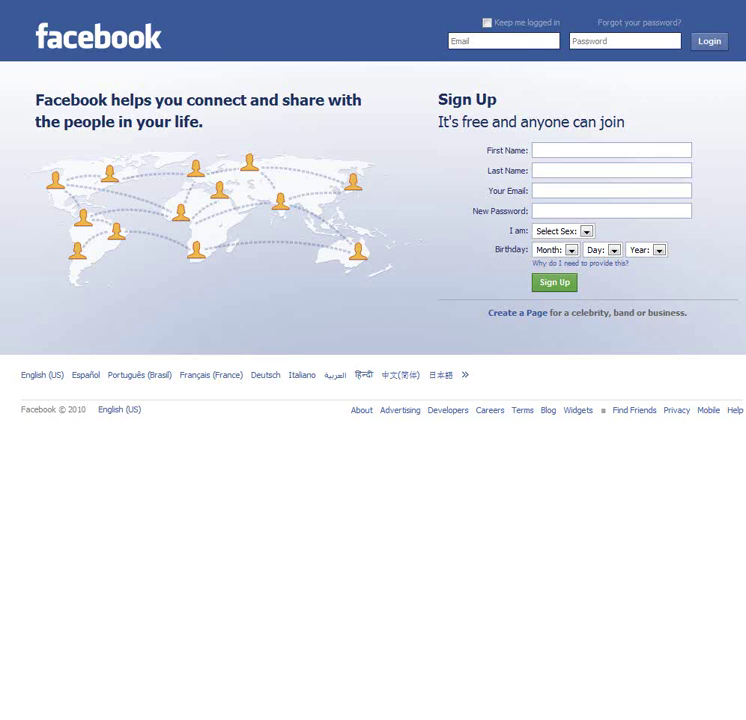
Step: Log in to Facebook with the account's e-mail address and password
click(492, 40)
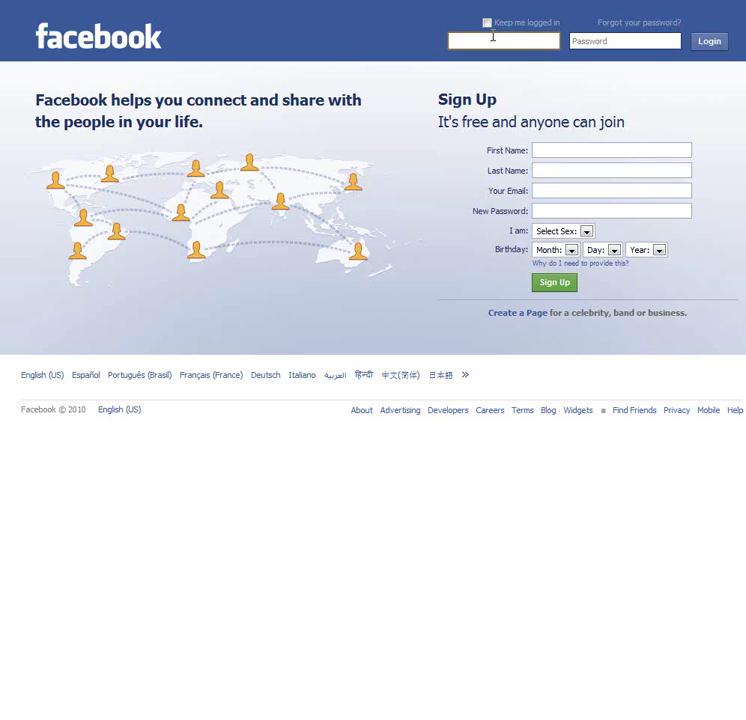
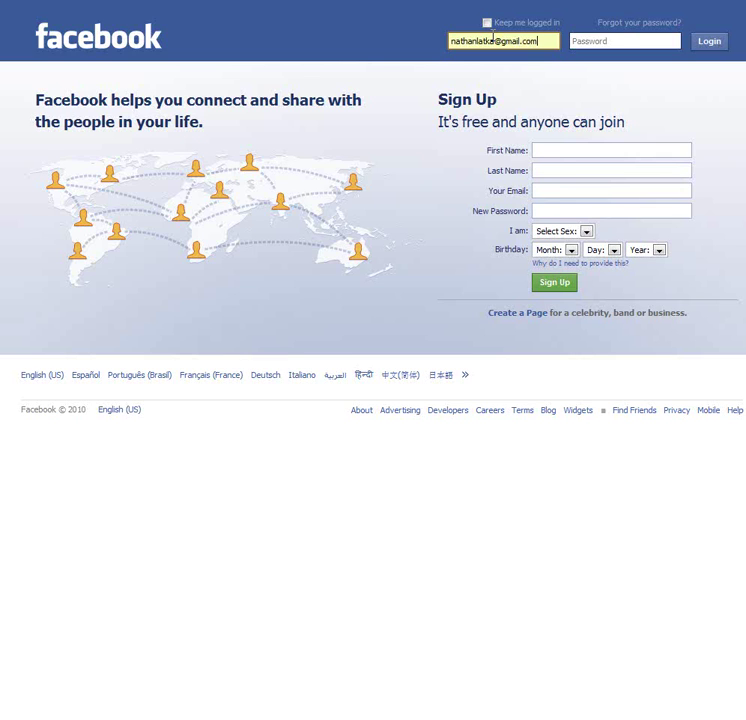
key(Tab)
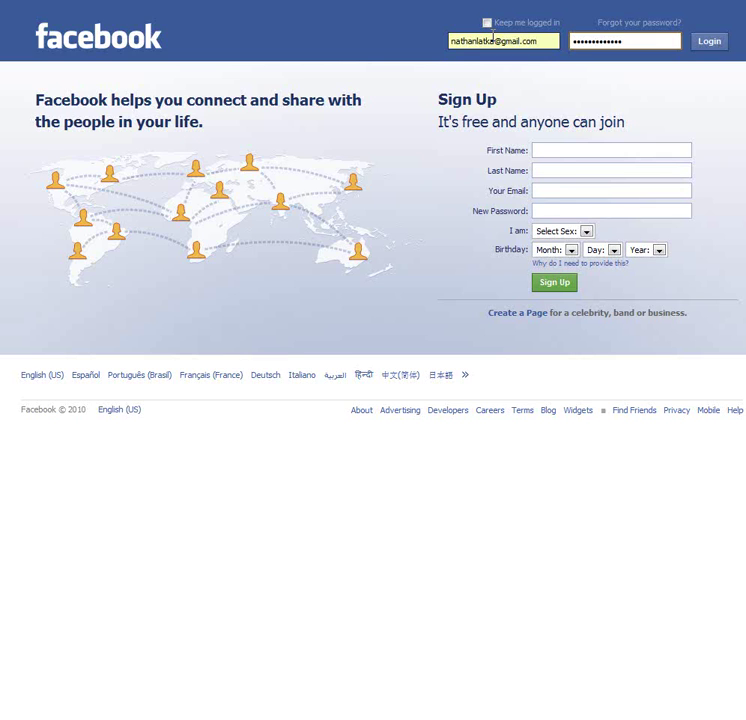
click(710, 46)
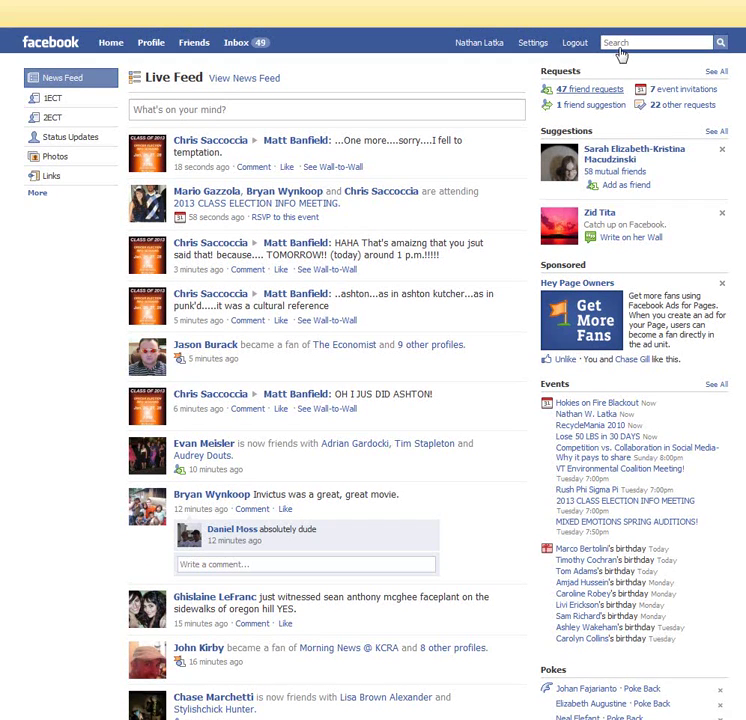
Step: Search for 'Static FBML' and open the Static FBML application page from the suggestions
click(610, 42)
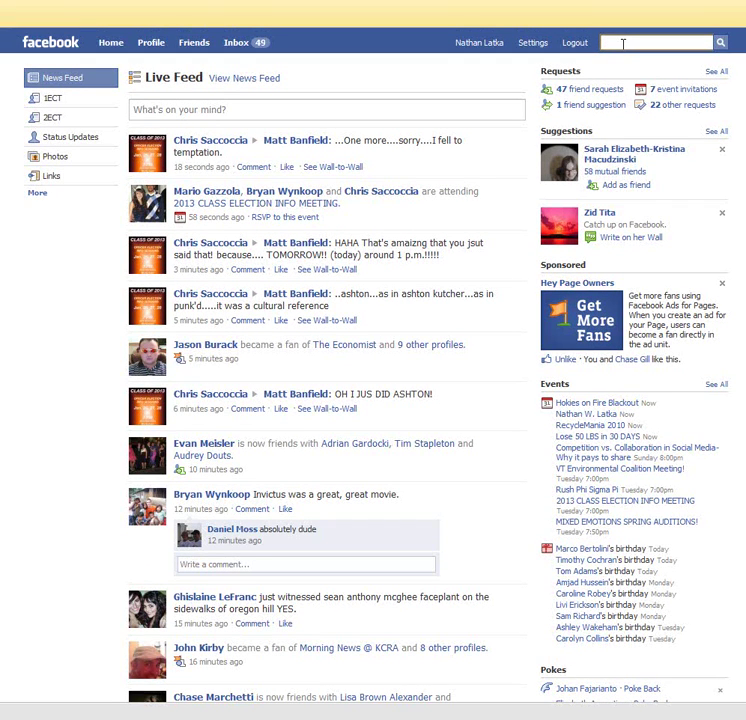
text(Static FBML)
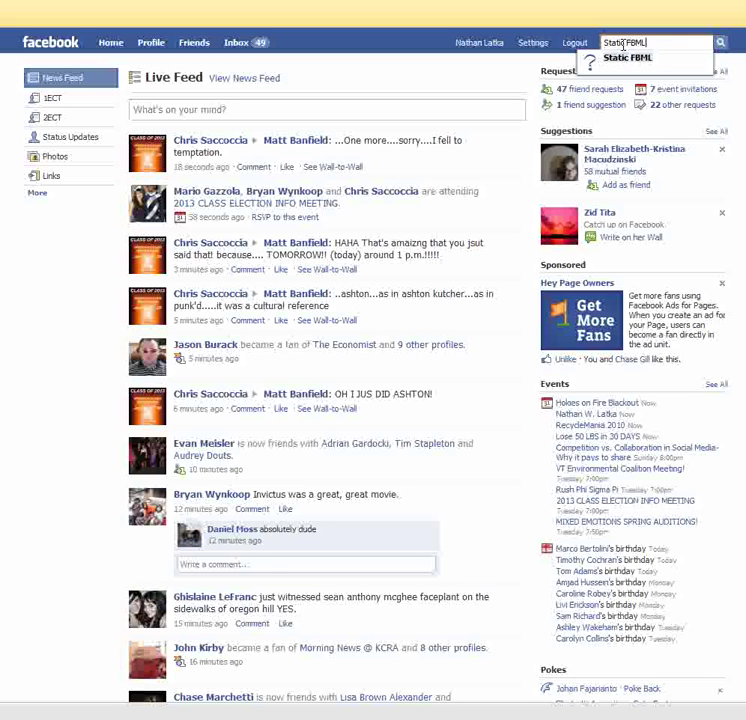
key(Down)
key(Return)
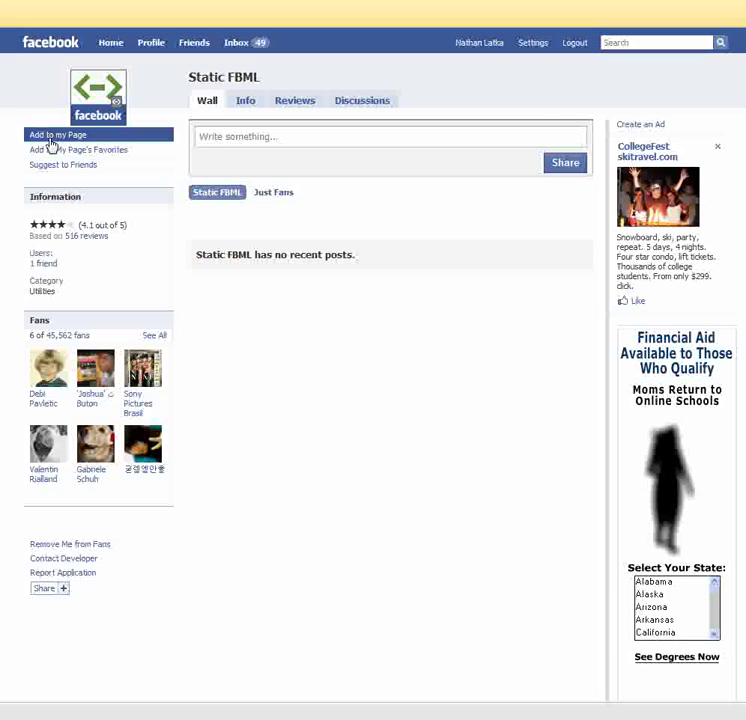
Step: Add Static FBML to TheSocialTee from the Add to my Page dialog, then close the dialog
click(52, 145)
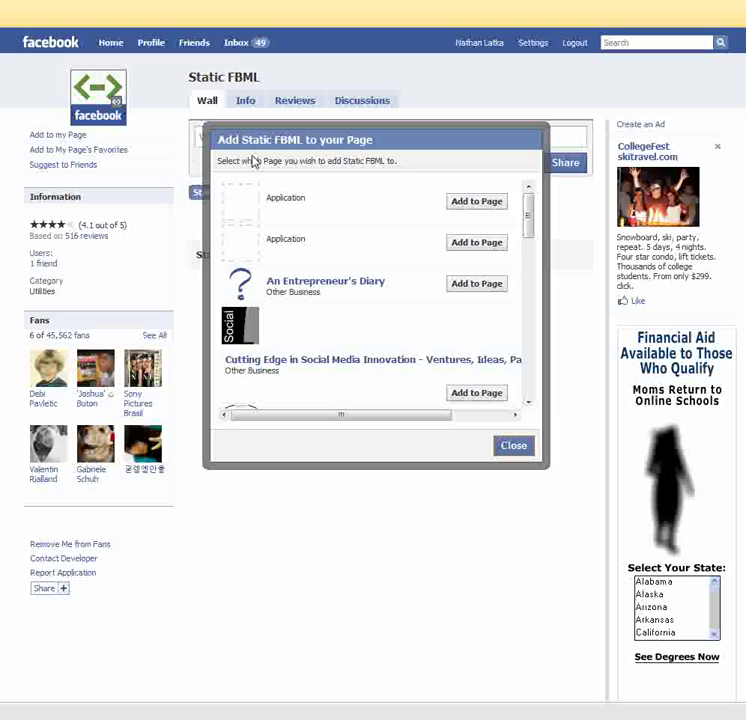
drag(531, 210, 535, 379)
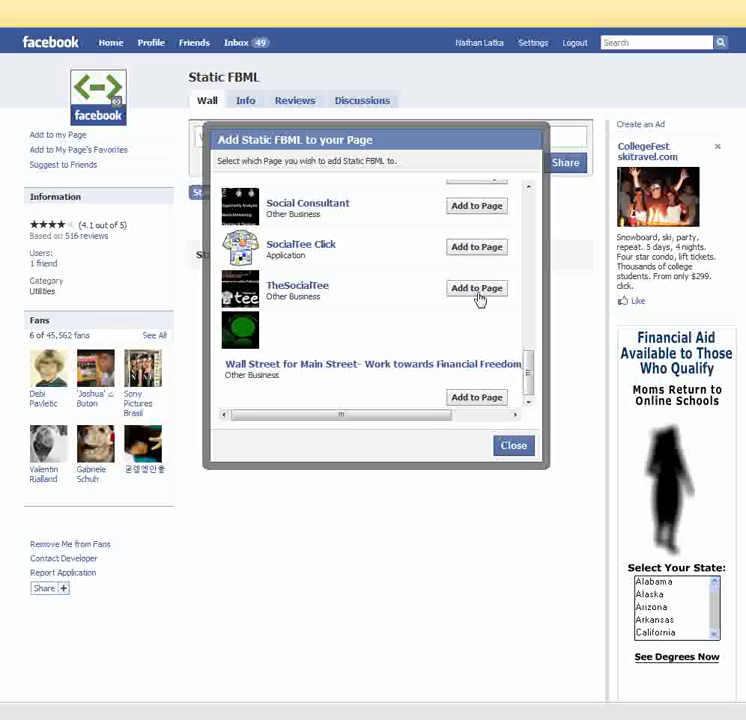
click(477, 288)
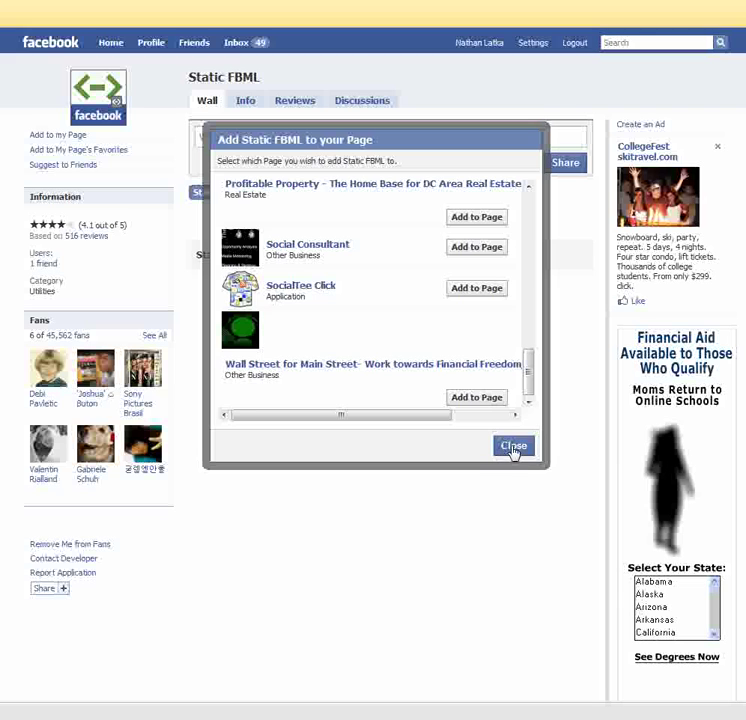
click(513, 447)
Step: Search for 'thesocialtee' and open TheSocialTee page's wall
click(639, 42)
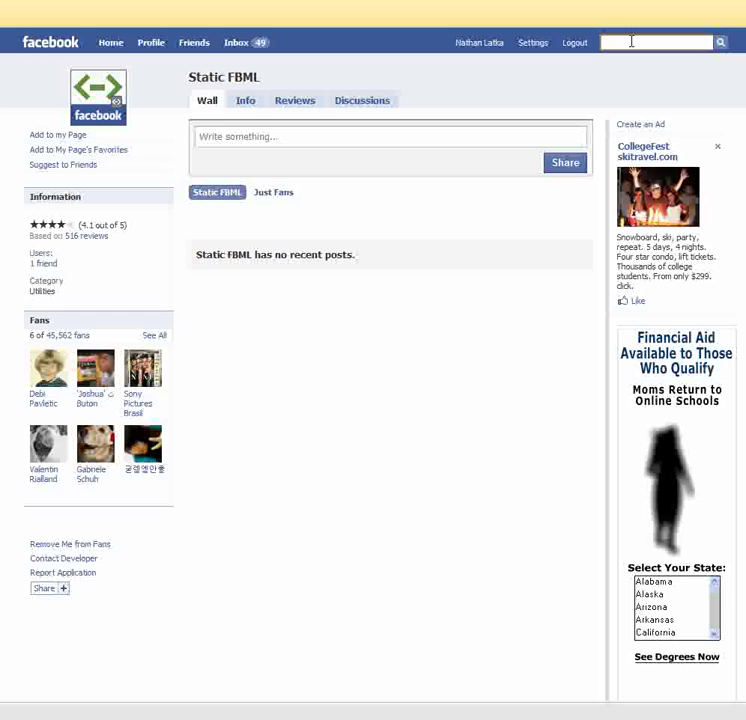
text(thesocialtee)
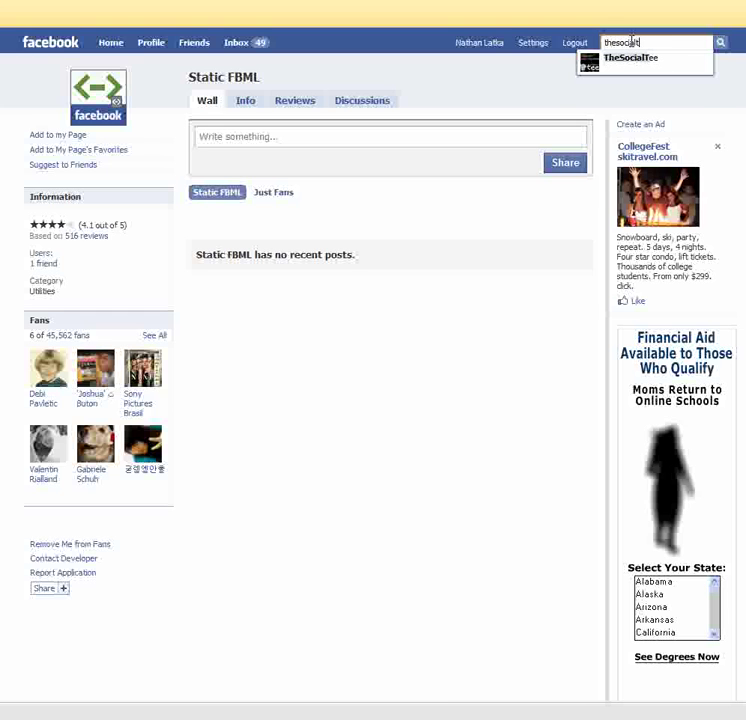
click(631, 66)
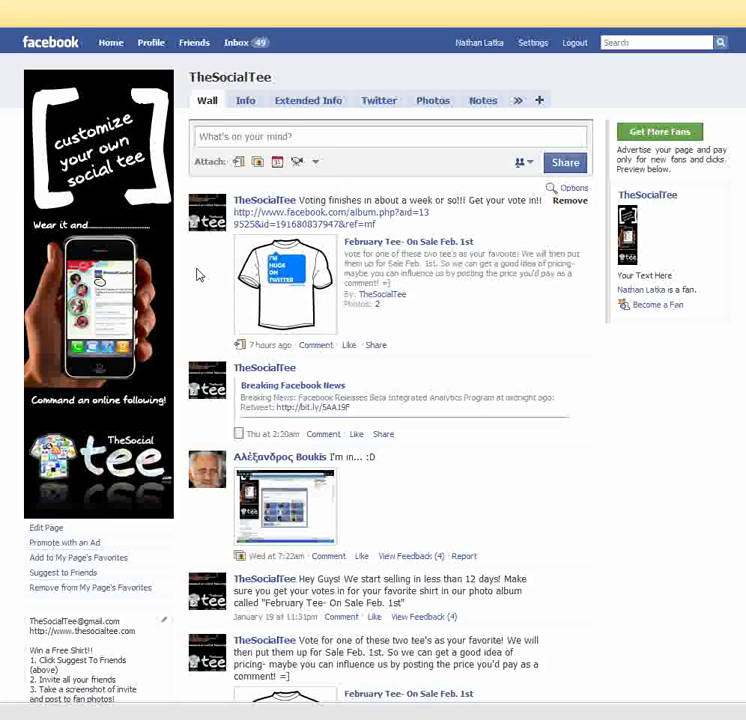
scroll(196, 275, down, 3)
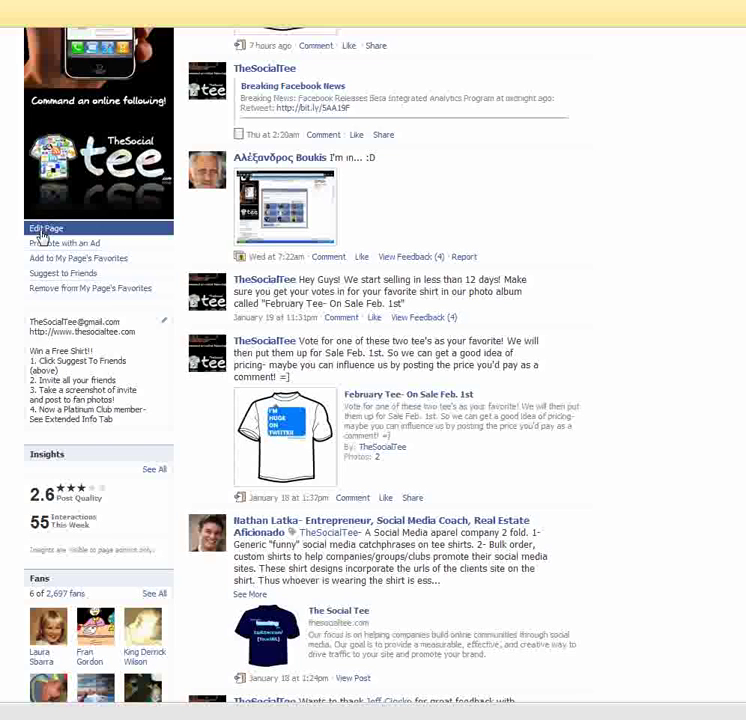
Step: Open Edit Page for TheSocialTee and scroll down to the Welcome! - FBML application
click(43, 236)
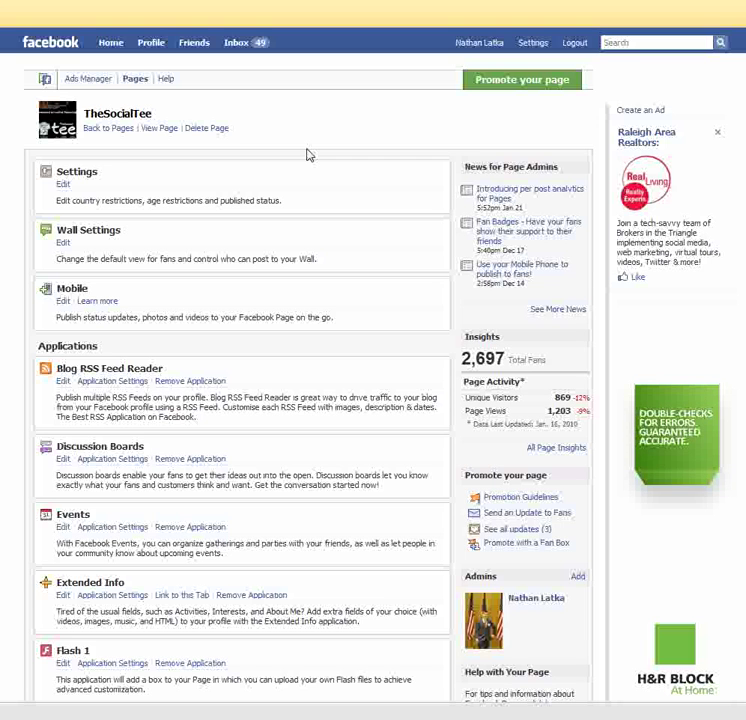
scroll(308, 155, down, 2)
scroll(308, 155, down, 10)
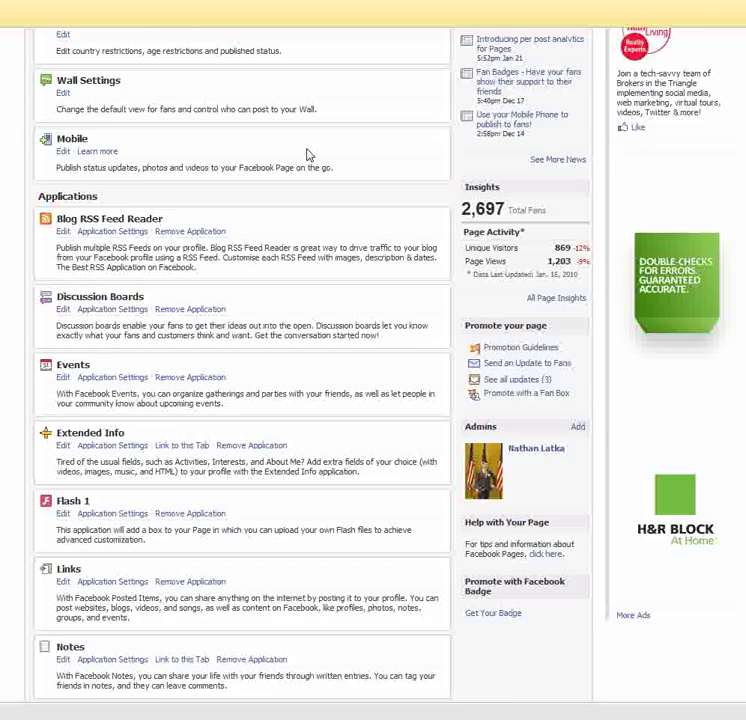
scroll(302, 152, down, 2)
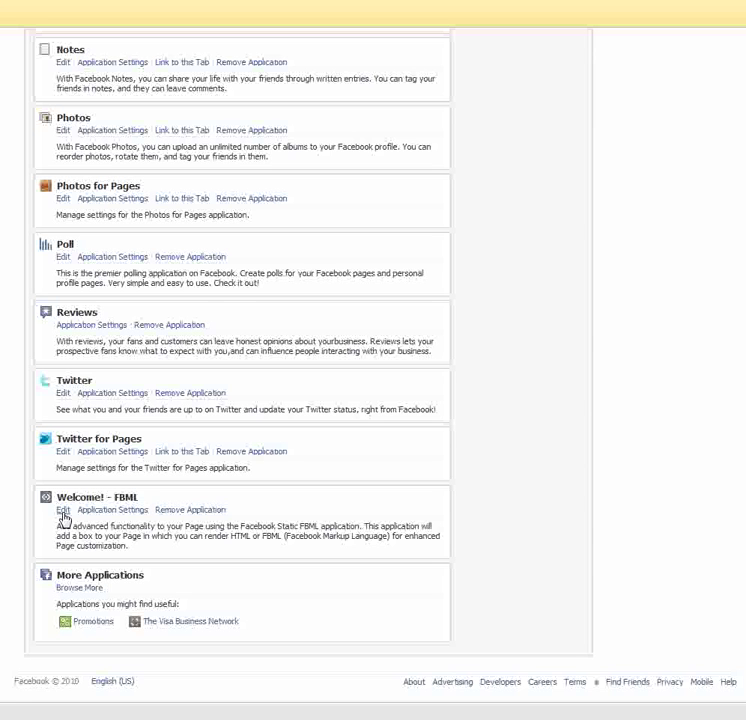
Step: Edit the Welcome! - FBML box and delete all of its existing FBML code
click(63, 512)
key(ctrl+a)
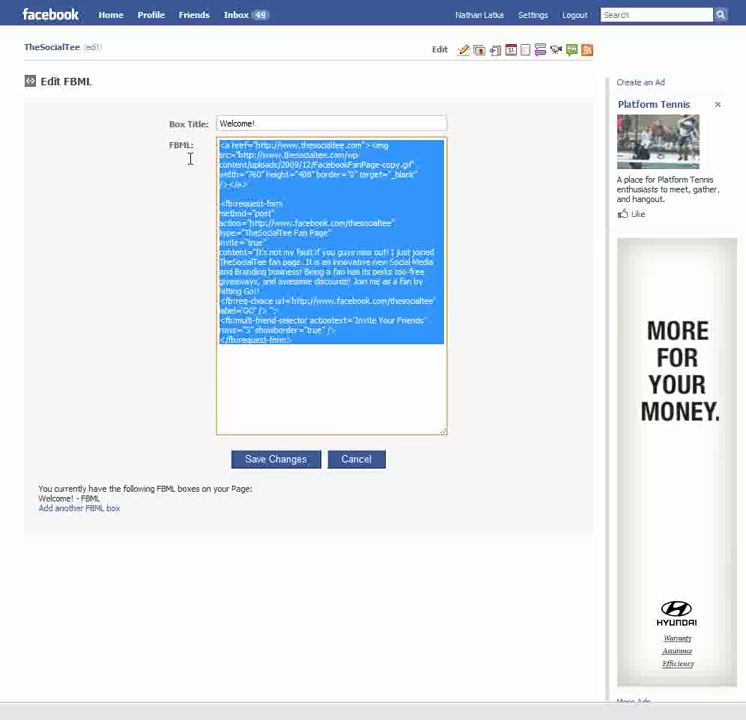
key(Delete)
Step: Replace the box title Welcome! with FBML, then reselect the title for retyping
click(290, 125)
drag(290, 125, 200, 133)
text(FBML)
click(276, 177)
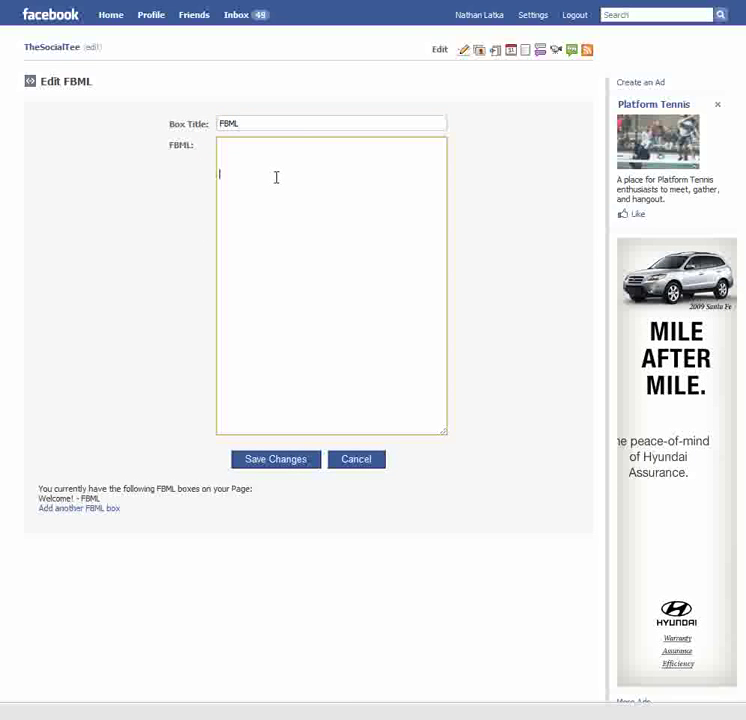
click(295, 127)
click(258, 160)
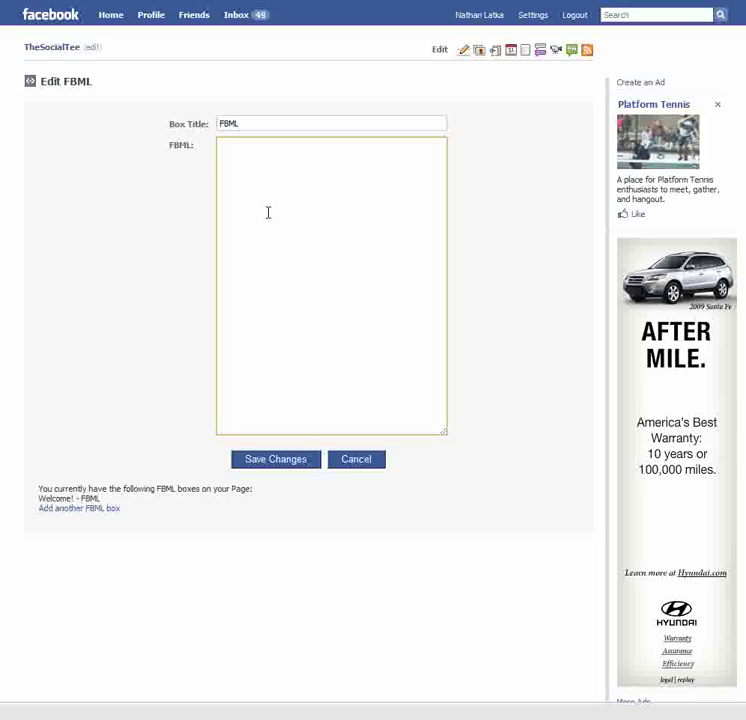
click(265, 123)
drag(265, 123, 208, 123)
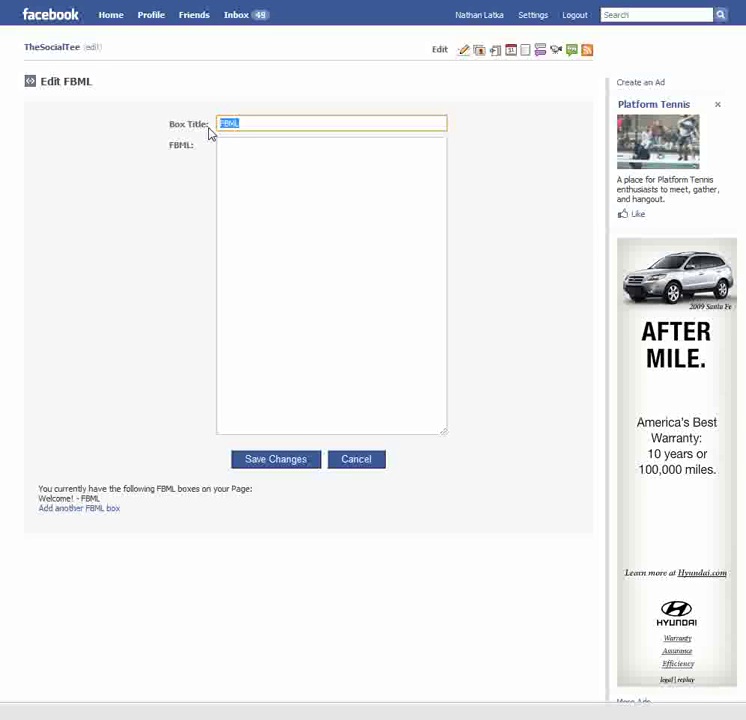
Step: Retitle the box 'Become a Fan Now!' and paste in the invite-friends FBML code
text("Become a)
key(BackSpace)
key(BackSpace)
key(BackSpace)
key(BackSpace)
key(BackSpace)
key(BackSpace)
key(BackSpace)
key(BackSpace)
key(BackSpace)
text(Become a Fan)
text(w!)
click(253, 142)
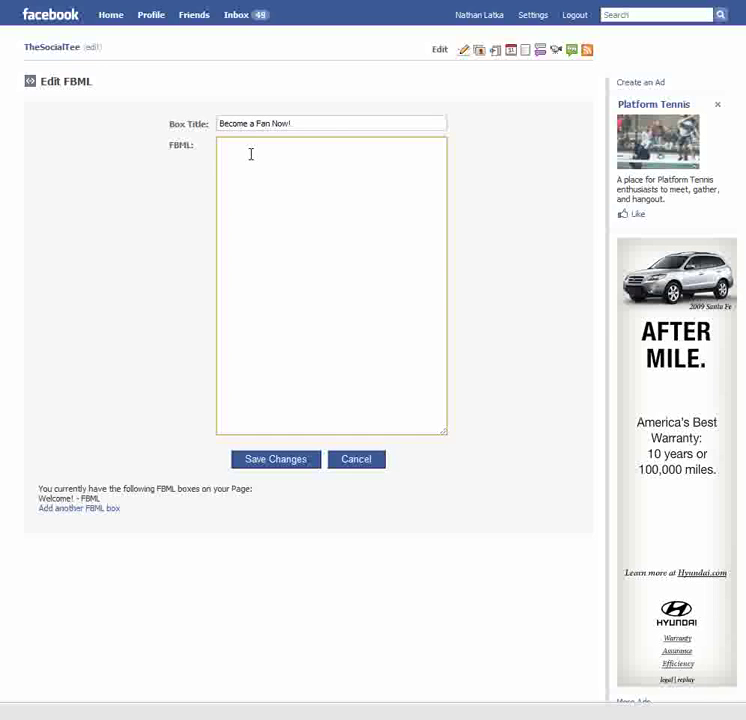
text(<a href="http://www.thesocialtee.com"><img src="http://www.thesocialtee.com/wp-content/uploads/2009/12/FacebookFanPage-copy.gif" width="760" height="408" border="0" target="_blank" /></a>  <fb:request-form method="post" action="http://www.facebook.com/thesocialtee" type="TheSocialTee Fan Page" invite="true" content="It's not my fault if you guys miss out! I just joined TheSocialTee fan page. It is an innovative new Social Media and Branding business! Being a fan has its perks too-free giveaways, and awesome discounts! Join me as a fan by hitting Go!! <fb:req-choice url="http://www.facebook.com/thesocialtee" label="GO" /> "> <fb:multi-friend-selector actiontext="Invite Your Friends" rows="3" showborder="true" /> </fb:request-form>)
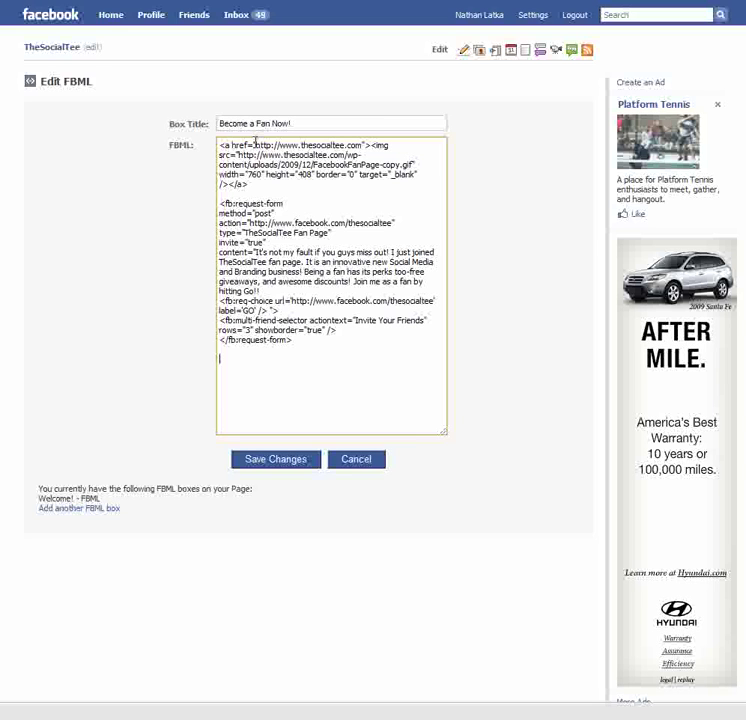
Step: Save the Become a Fan Now! FBML box and return to TheSocialTee page
drag(256, 146, 367, 144)
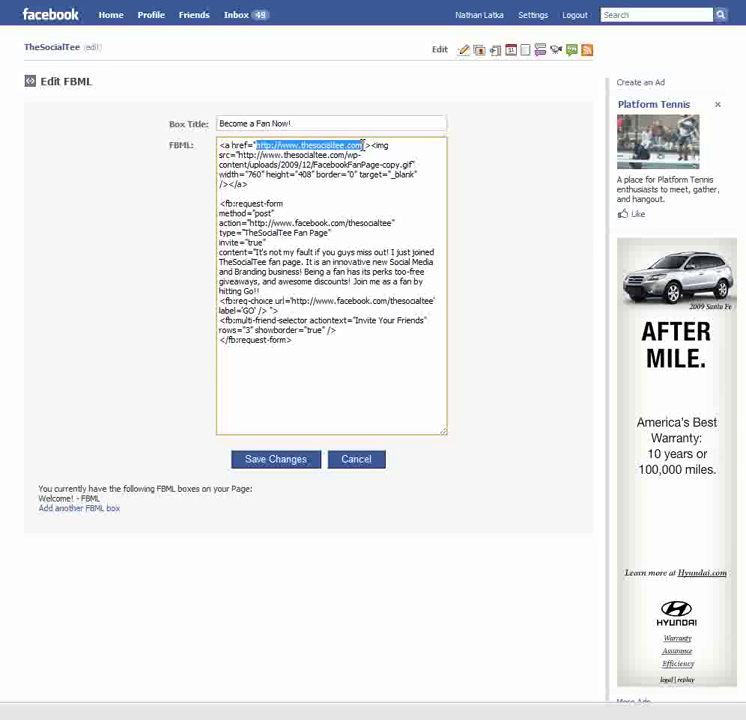
click(340, 176)
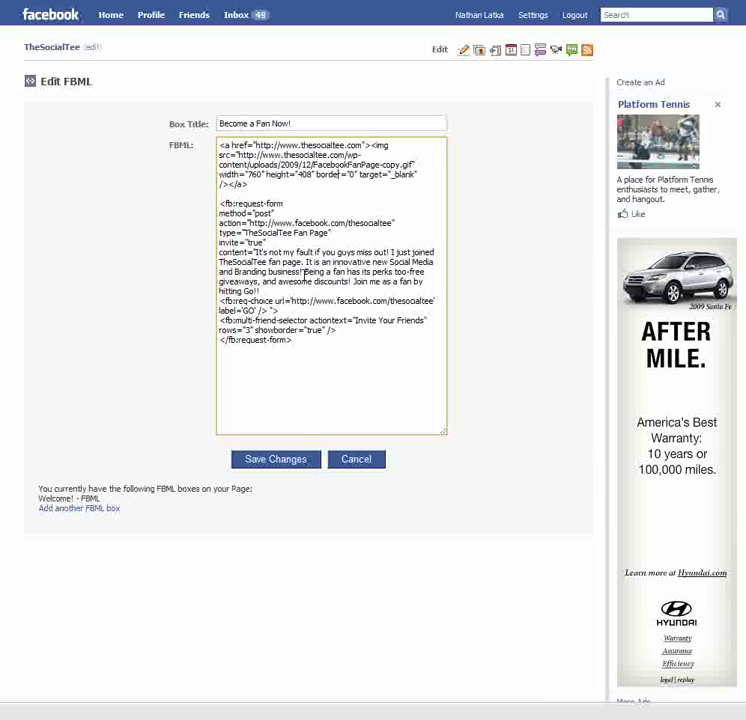
click(279, 462)
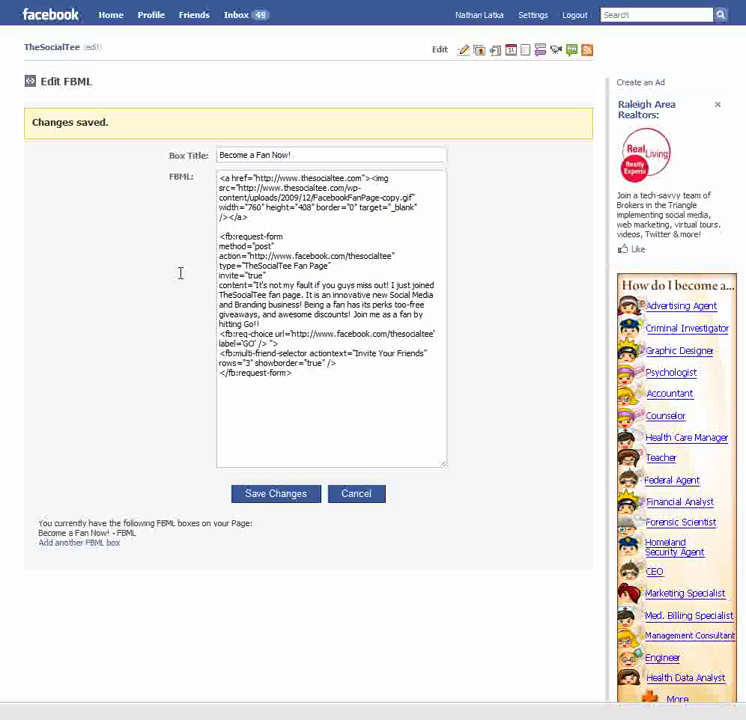
click(55, 53)
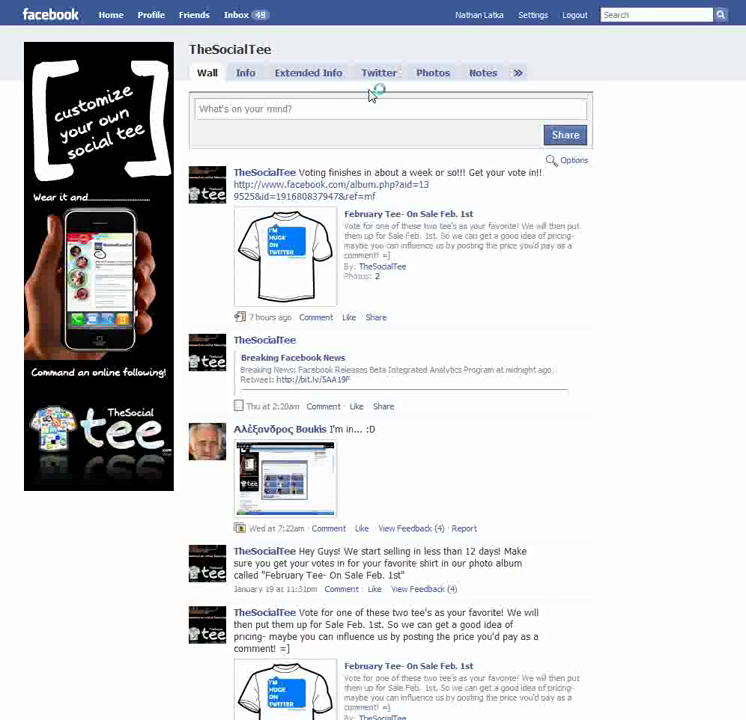
Step: Add the Become a Fan Now! tab to TheSocialTee's tab bar
click(518, 76)
click(539, 74)
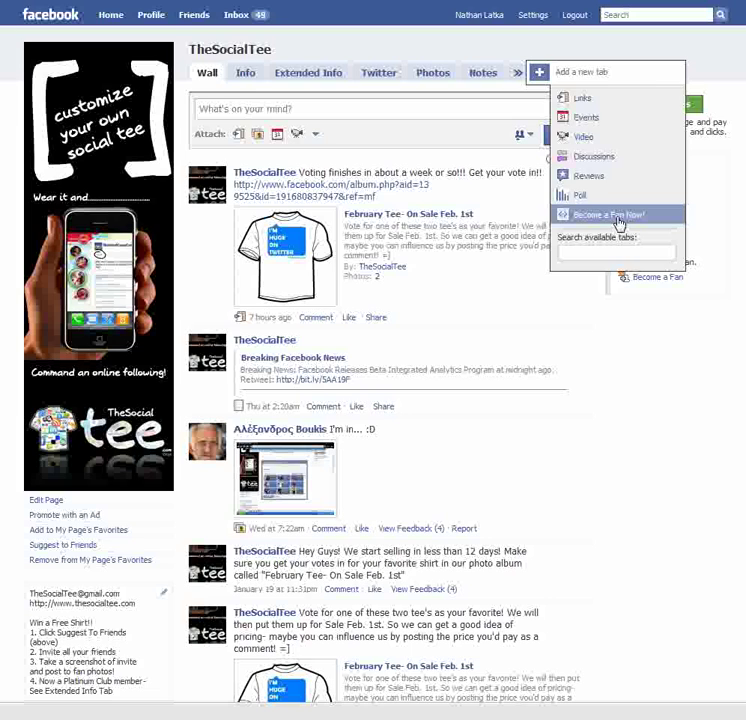
click(612, 216)
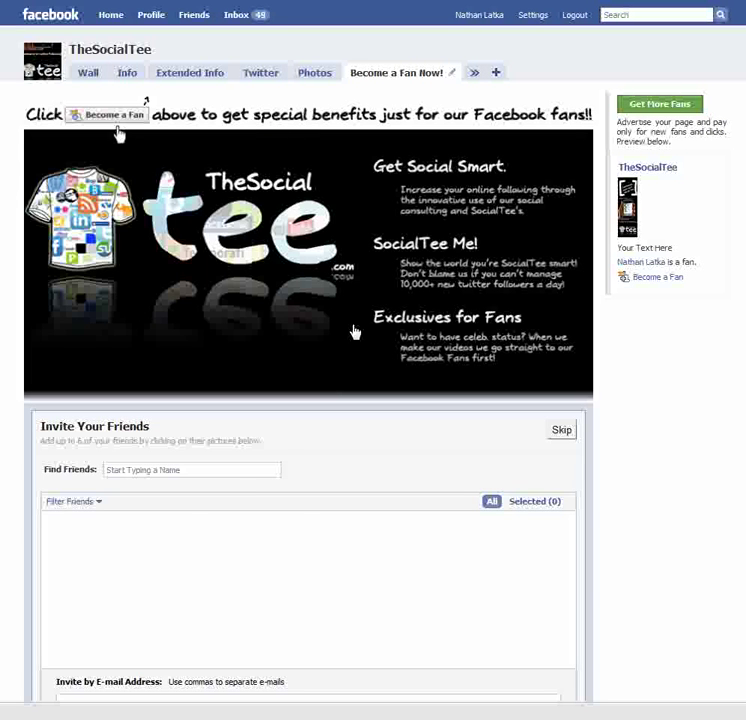
scroll(366, 446, down, 5)
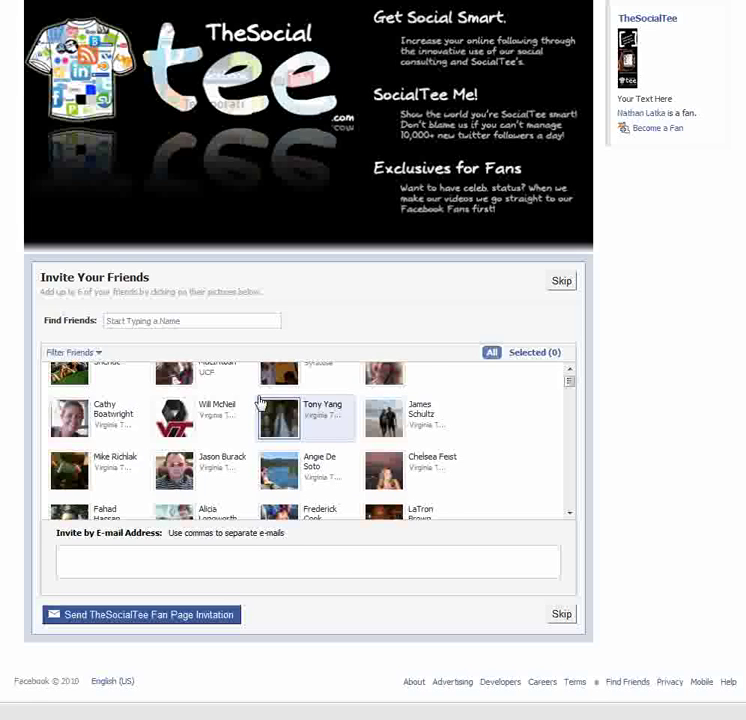
scroll(258, 400, up, 3)
scroll(122, 395, up, 3)
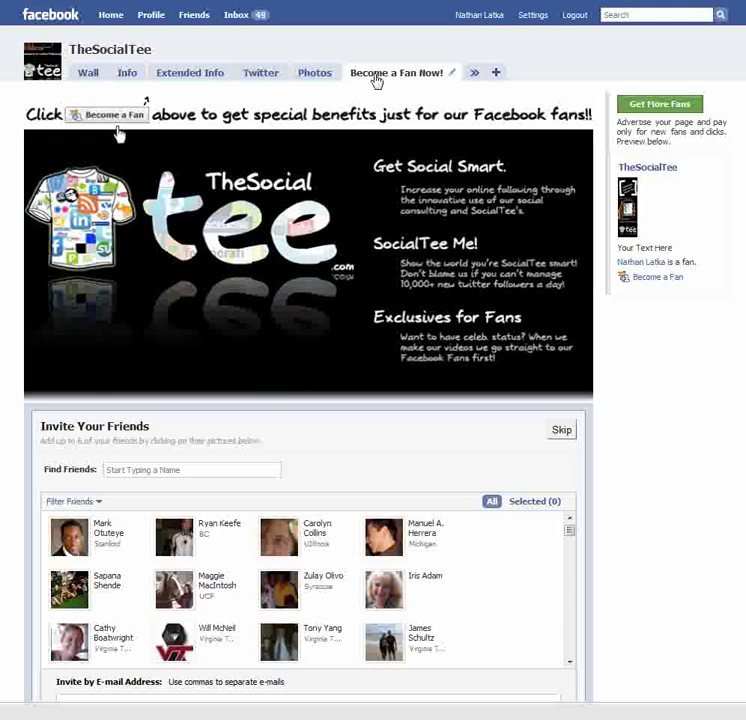
Step: Drag the Become a Fan Now! tab to right after Info, then go back to the Wall
drag(386, 78, 175, 79)
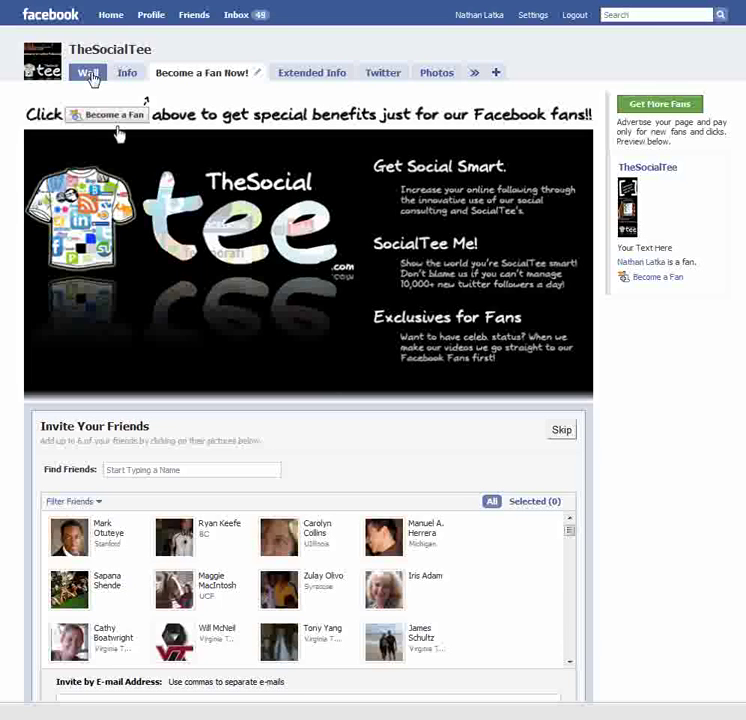
click(89, 74)
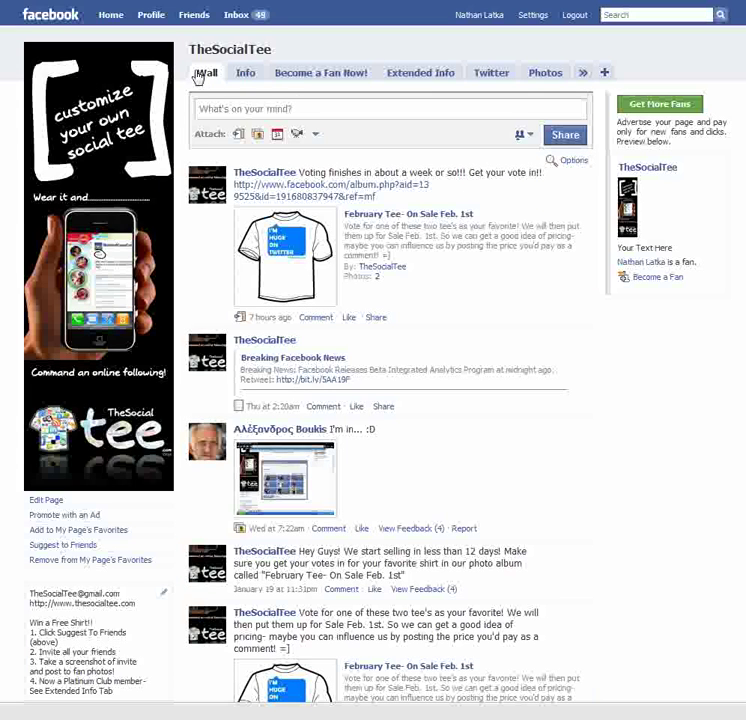
Step: In Wall settings, keep Posts by Page and Fans and make Become a Fan Now! the landing tab, then view it
click(574, 162)
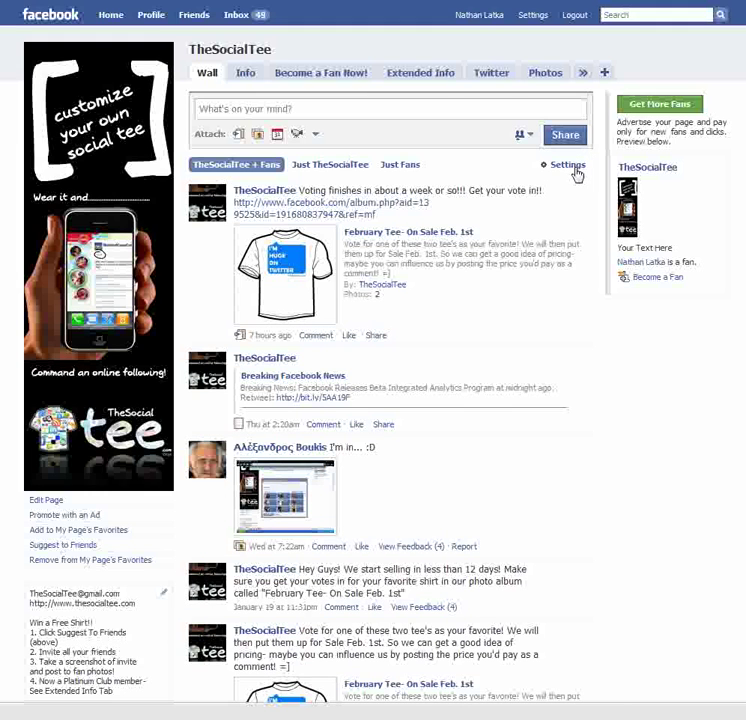
click(567, 166)
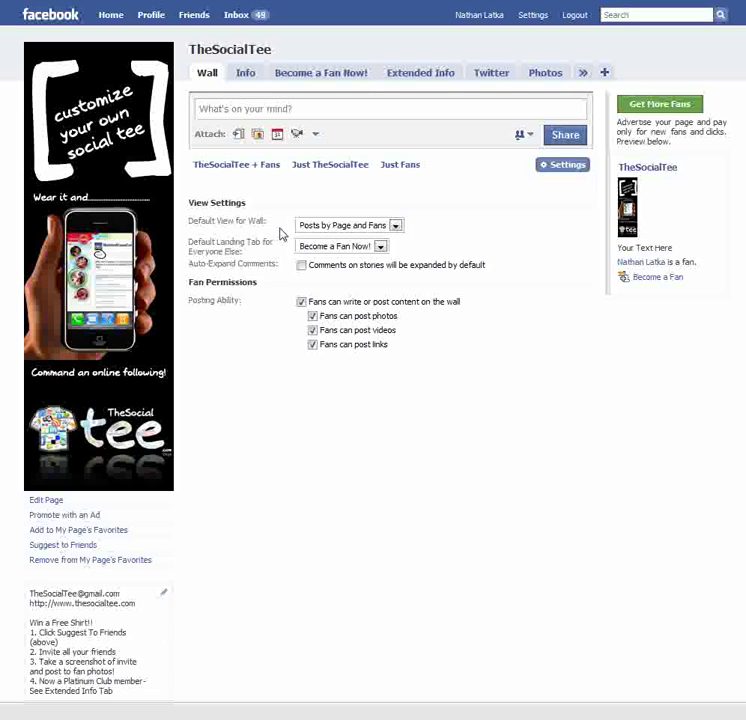
click(397, 228)
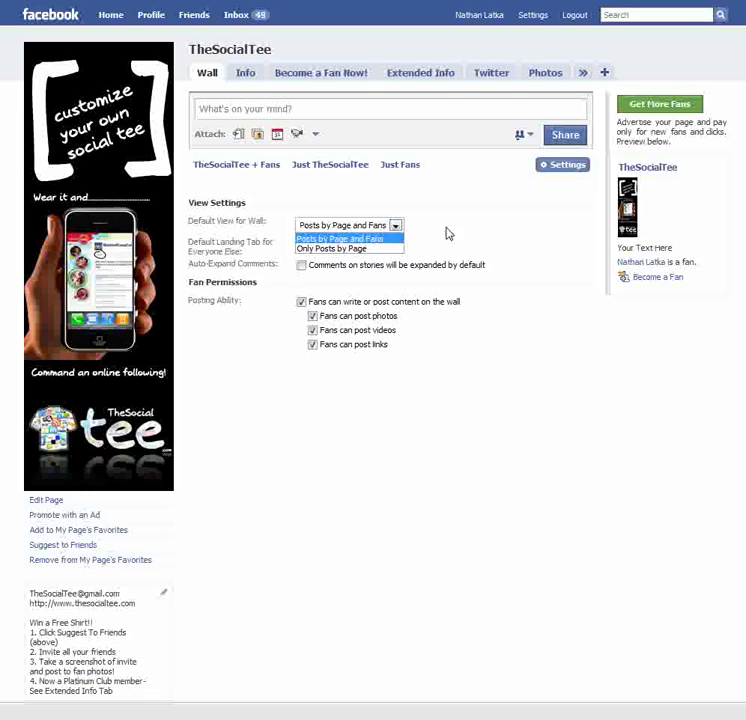
click(414, 237)
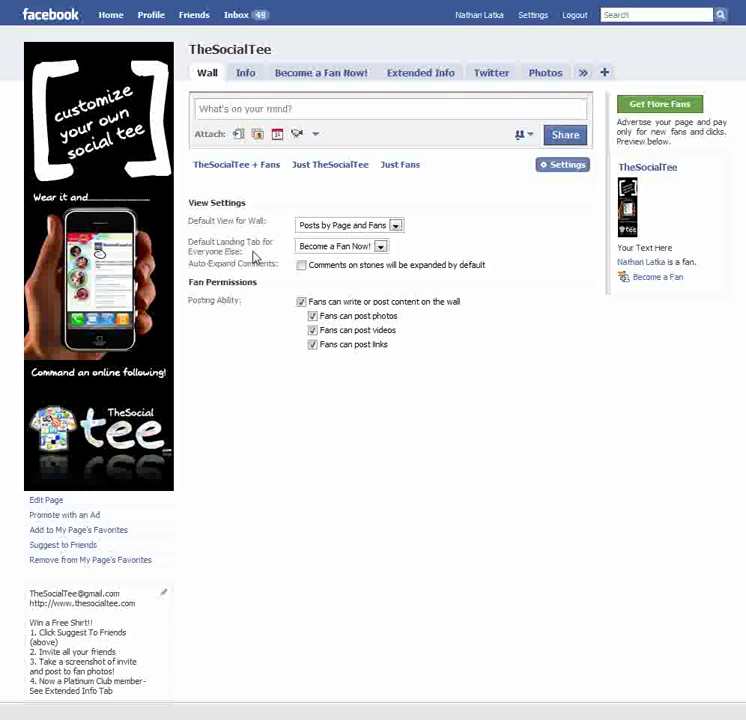
click(380, 246)
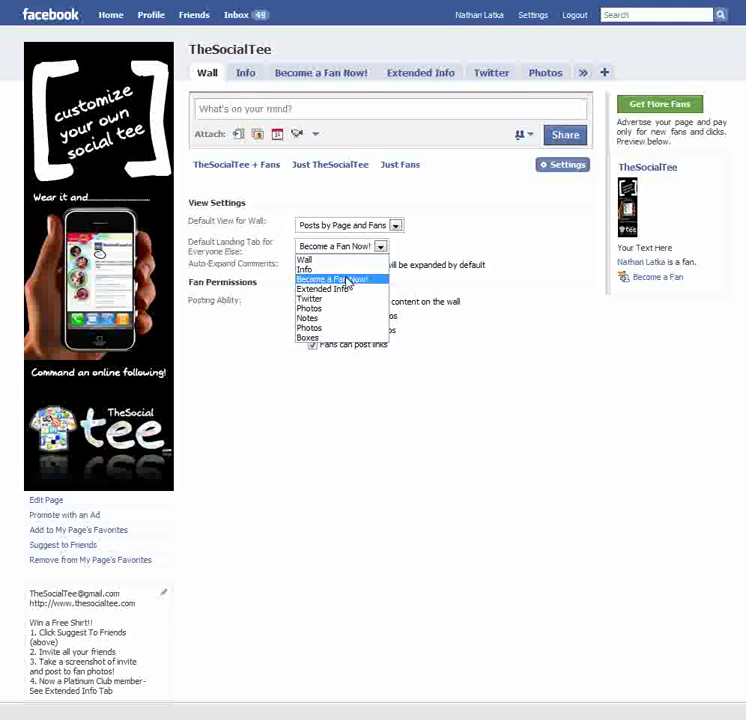
click(347, 280)
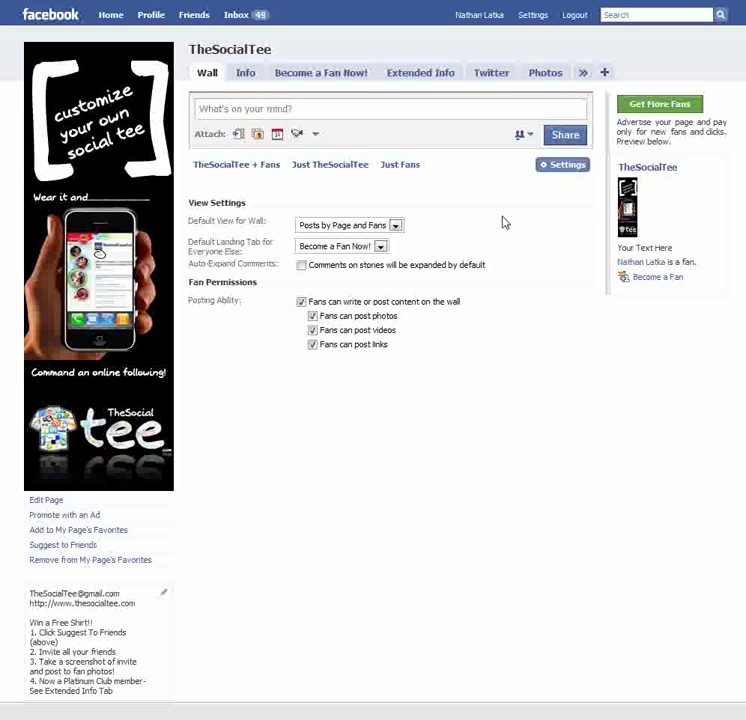
click(326, 80)
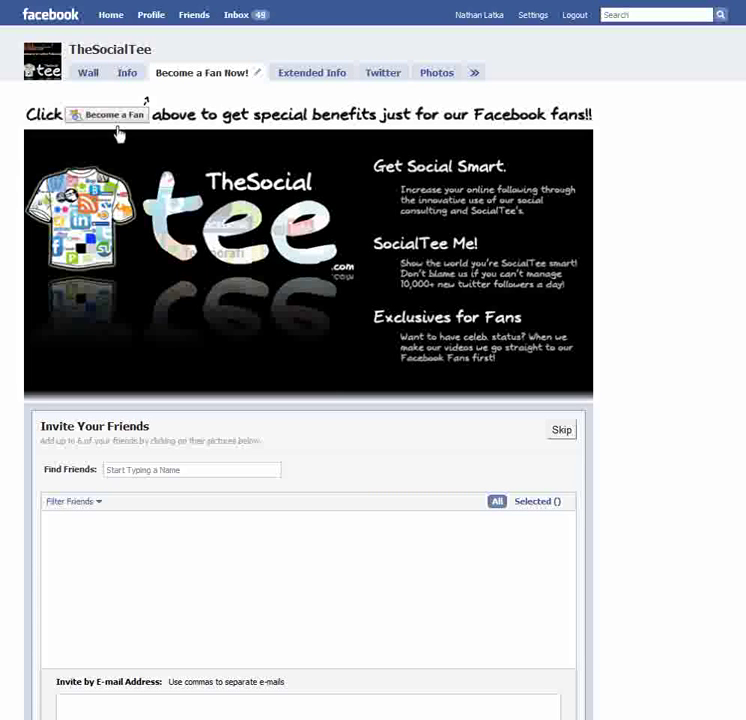
Step: Log out and browse TheSocialTee page as a visitor, checking its fan banner and invite form
key(ctrl+n)
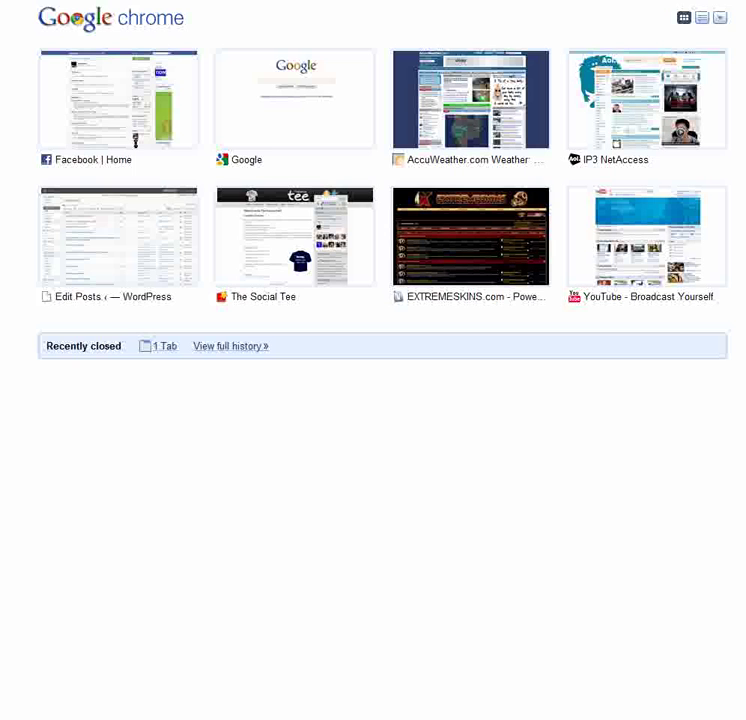
click(705, 2)
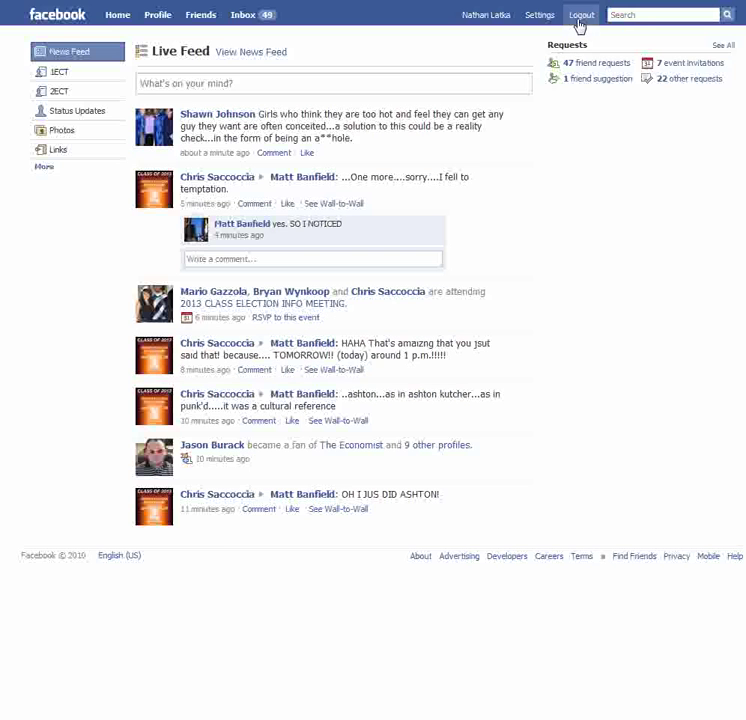
click(575, 16)
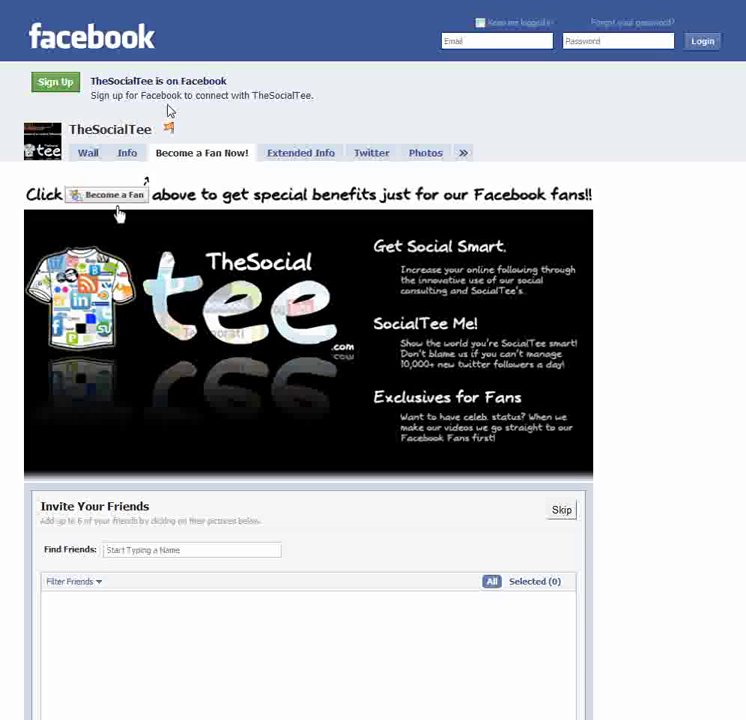
scroll(478, 178, down, 3)
scroll(346, 221, up, 3)
scroll(340, 240, down, 3)
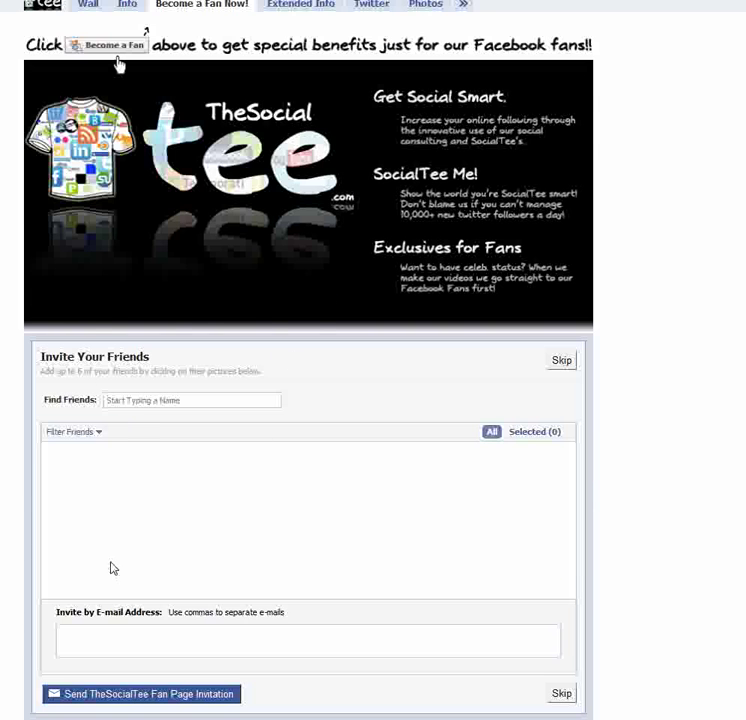
scroll(315, 320, up, 3)
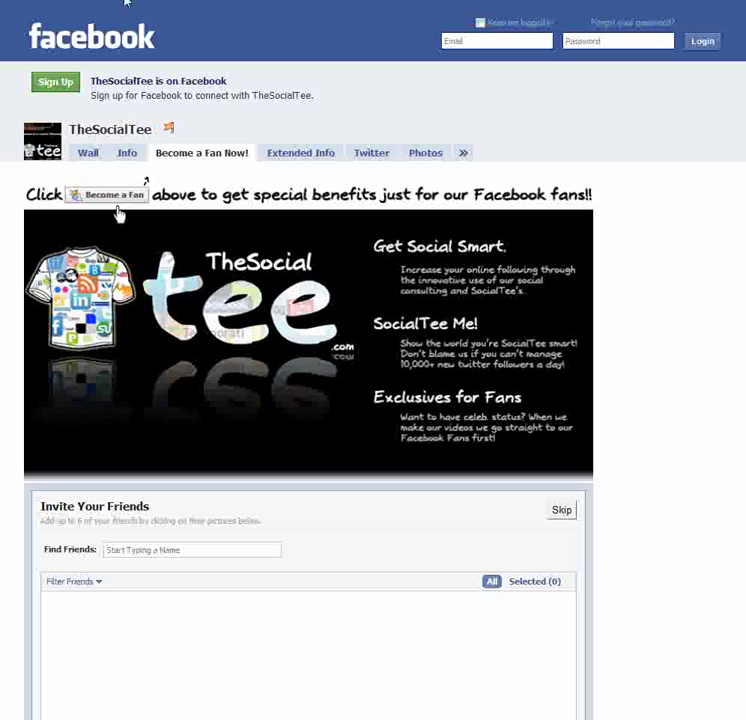
Step: Log back into Facebook with the admin's e-mail address and account password
click(499, 38)
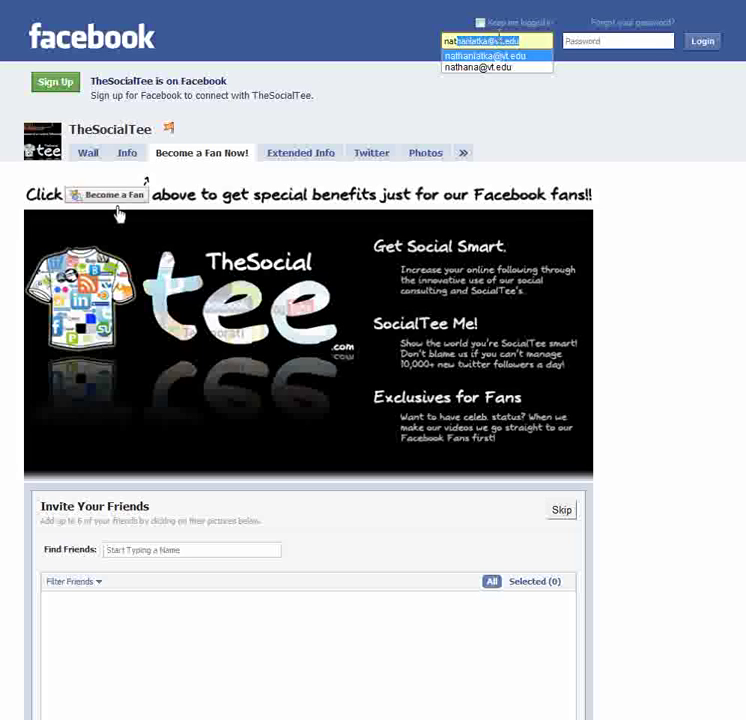
click(484, 56)
click(581, 42)
text(•••••••••••••)
key(Return)
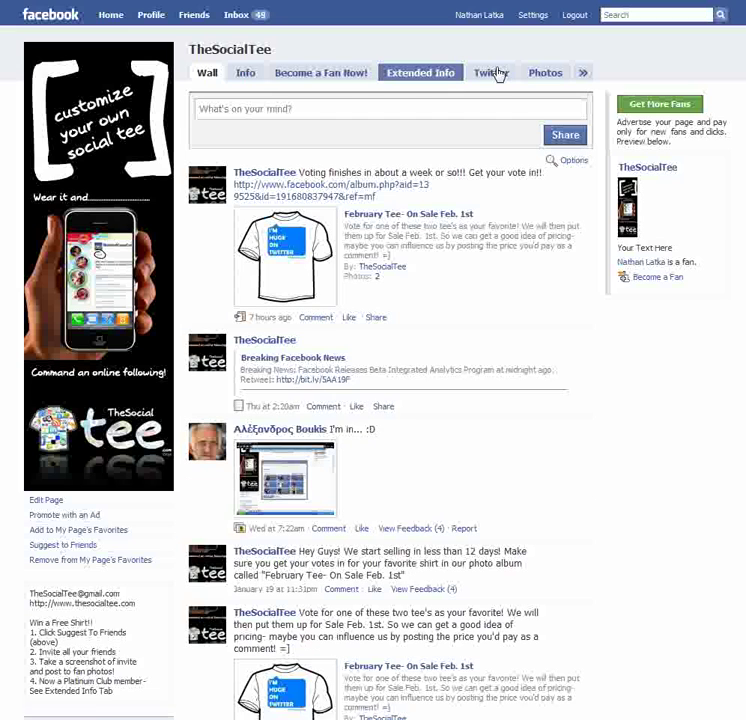
Step: Open TheSocialTee's Become a Fan Now! tab and review its banner and invite form
click(309, 76)
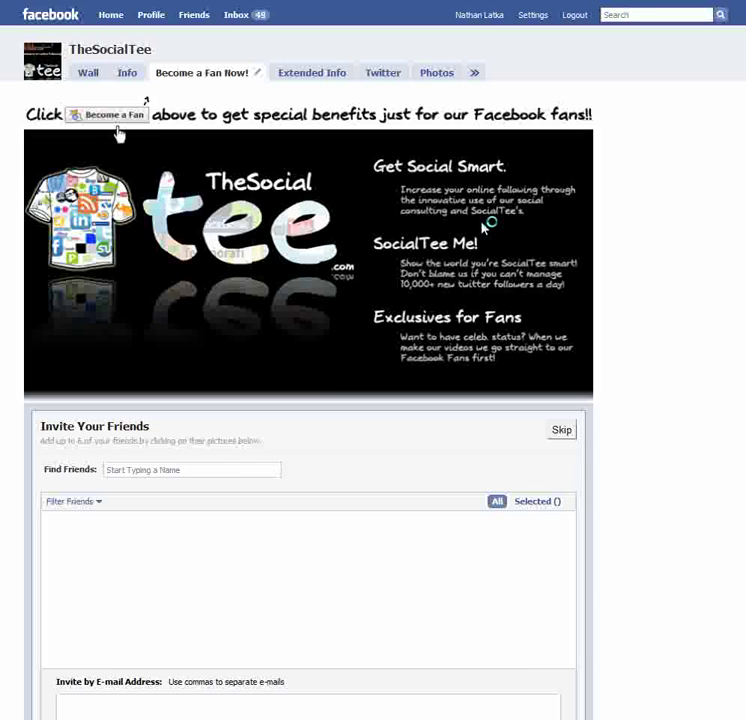
scroll(490, 230, down, 3)
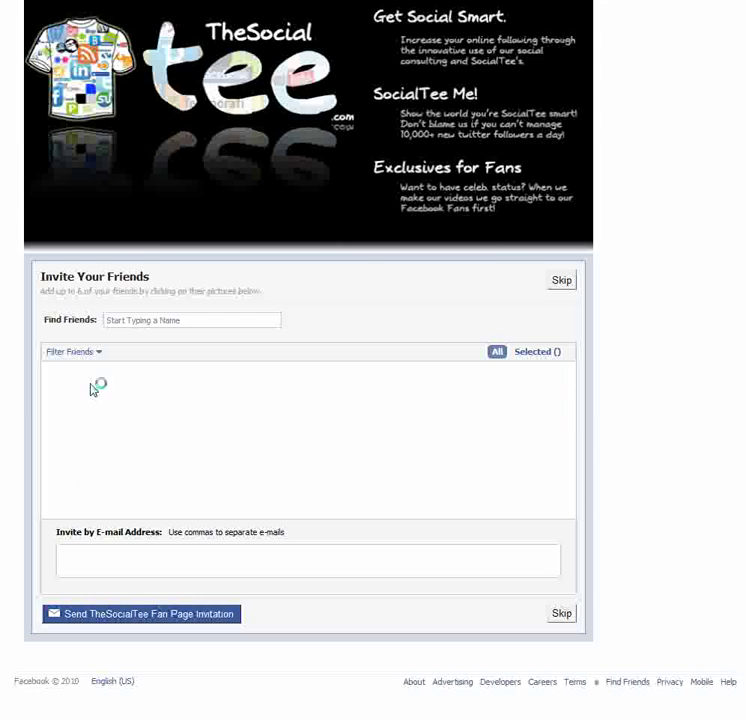
scroll(308, 252, up, 2)
scroll(343, 135, up, 2)
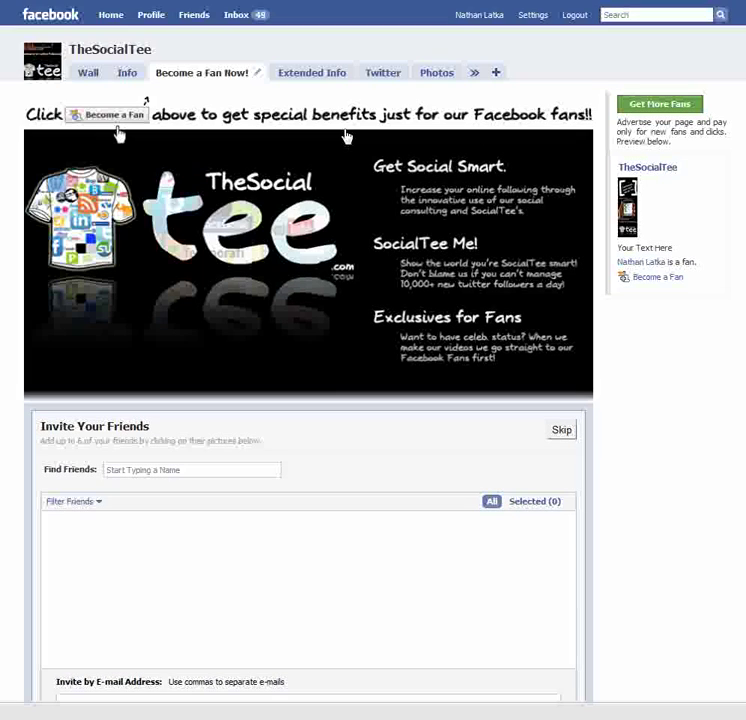